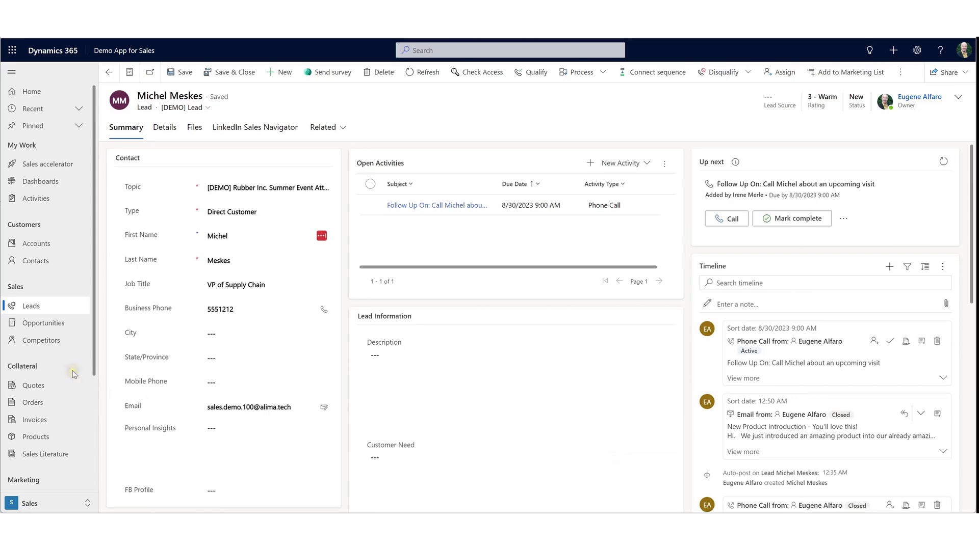
- Open the [DEMO] Supply Chain Managers marketing list and view its ten lead members
{"action": "scroll", "coordinate": [72, 403], "scroll_direction": "down", "scroll_amount": 3}
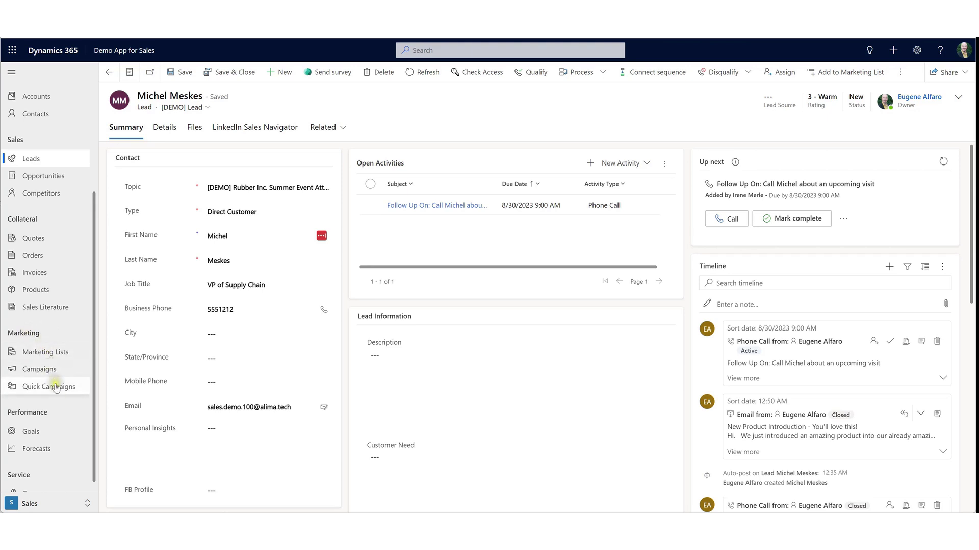
{"action": "left_click", "coordinate": [53, 356]}
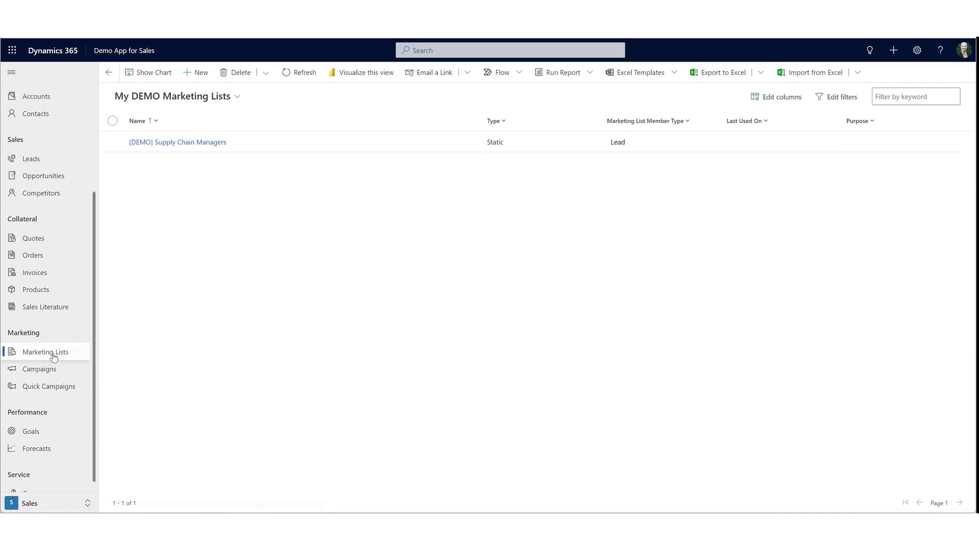
{"action": "left_click", "coordinate": [198, 145]}
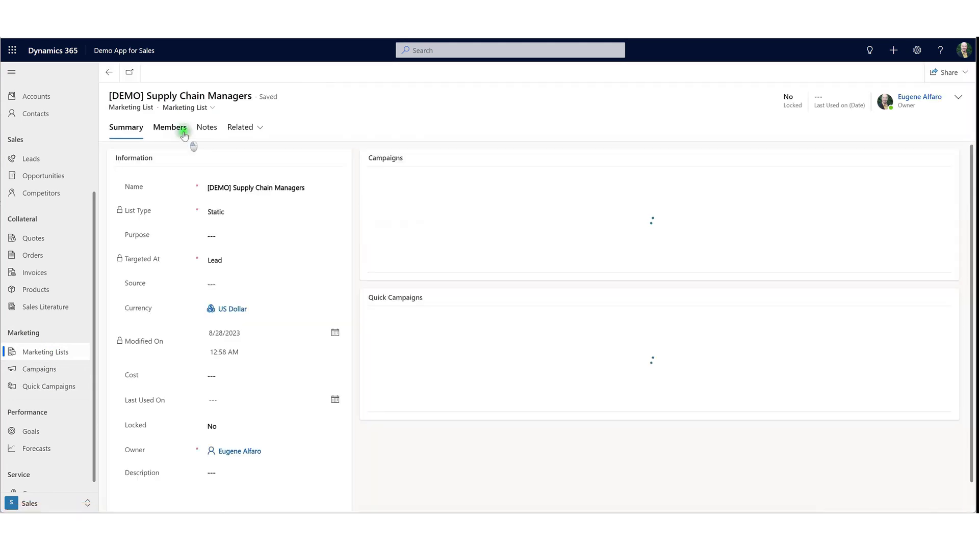
{"action": "left_click", "coordinate": [182, 135]}
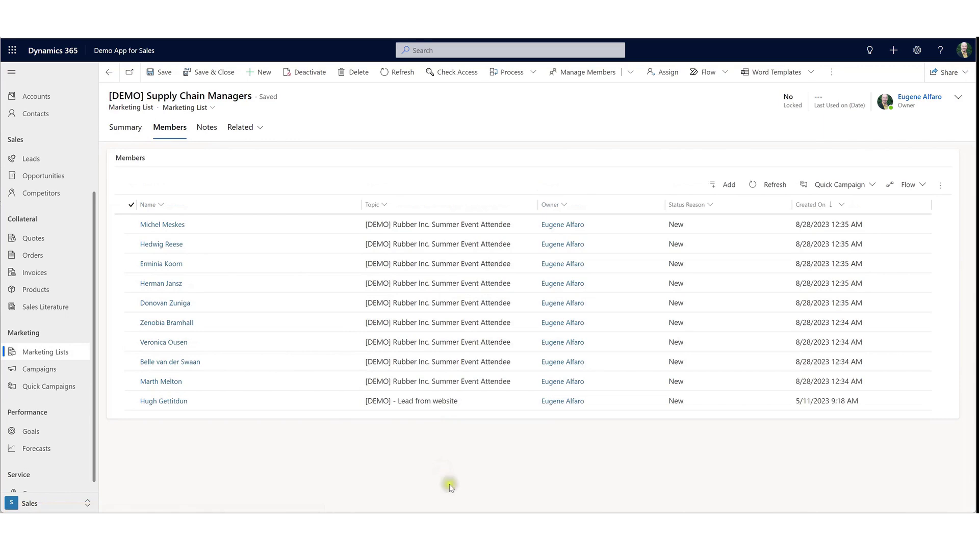
- Open the list's [DEMO] New Product Introduction Batch 2 quick campaign and view its seven responses
{"action": "left_click", "coordinate": [127, 129]}
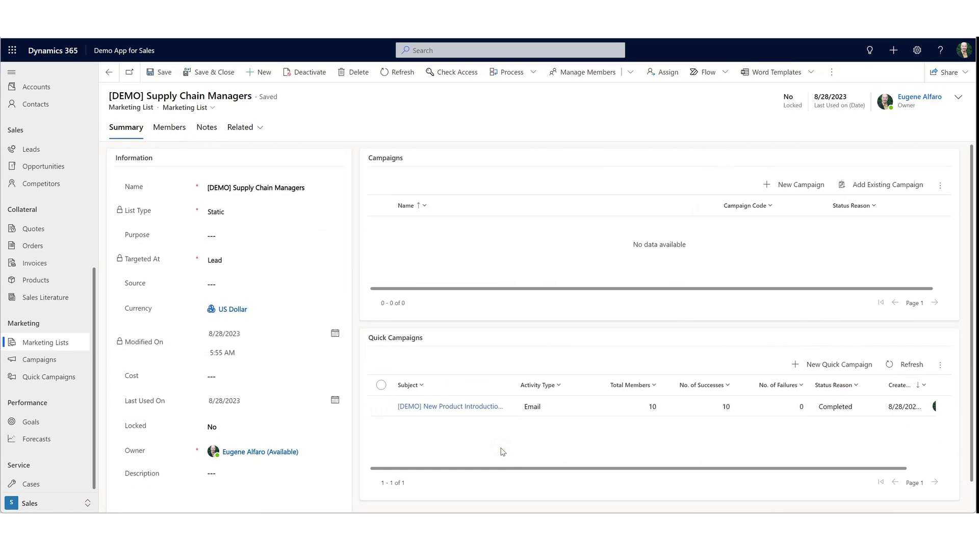
{"action": "left_click", "coordinate": [469, 437]}
{"action": "left_click", "coordinate": [475, 407]}
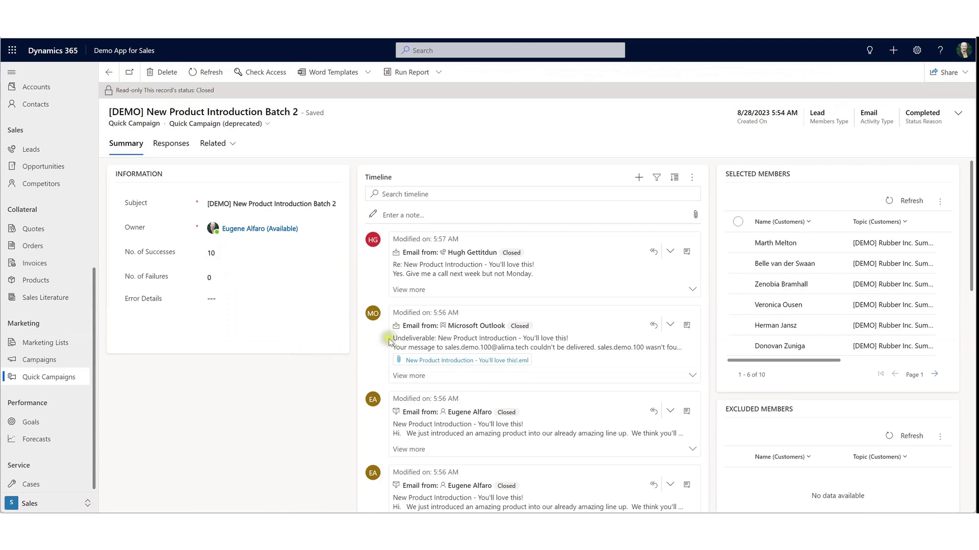
{"action": "left_click", "coordinate": [184, 151]}
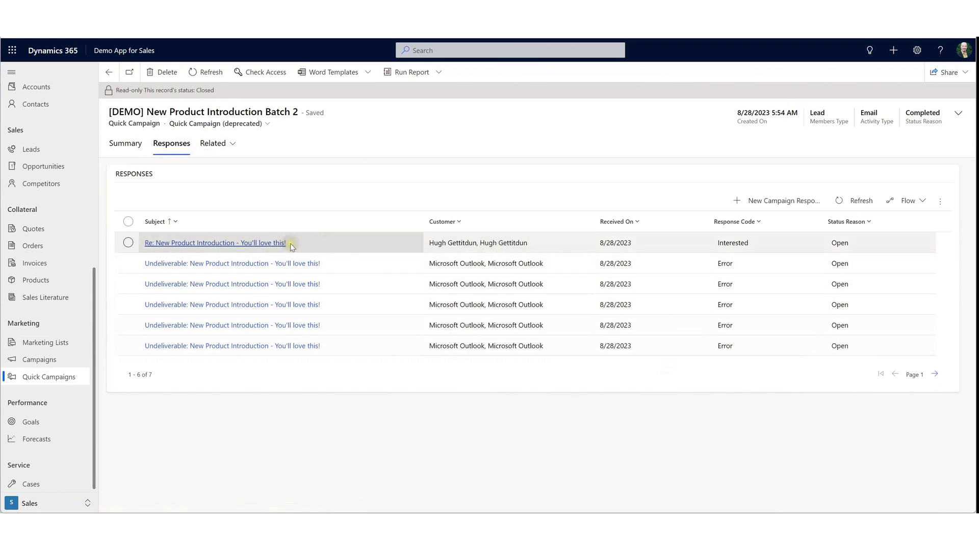
- Open the interested 'Re:' reply, then its lead, whose timeline asks for a call next week
{"action": "double_click", "coordinate": [325, 247]}
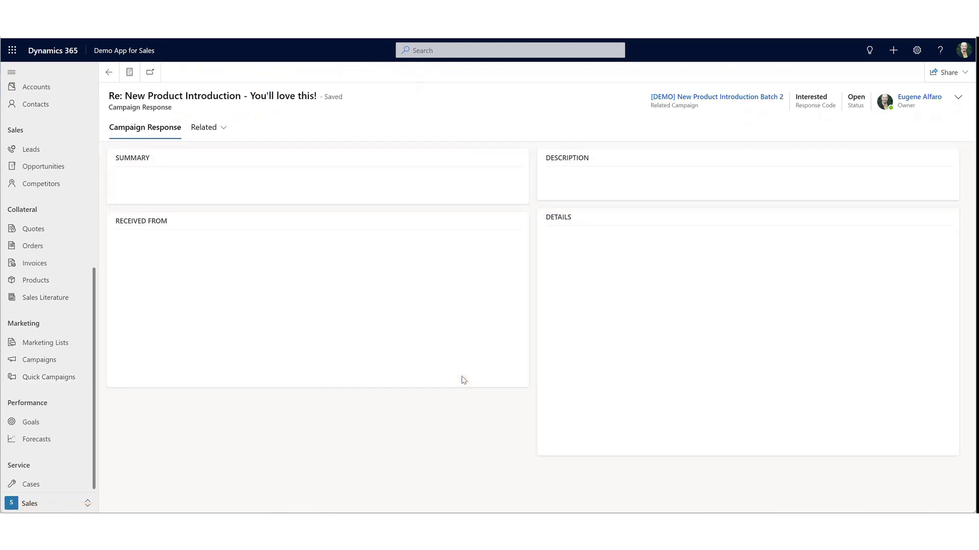
{"action": "left_click", "coordinate": [245, 253]}
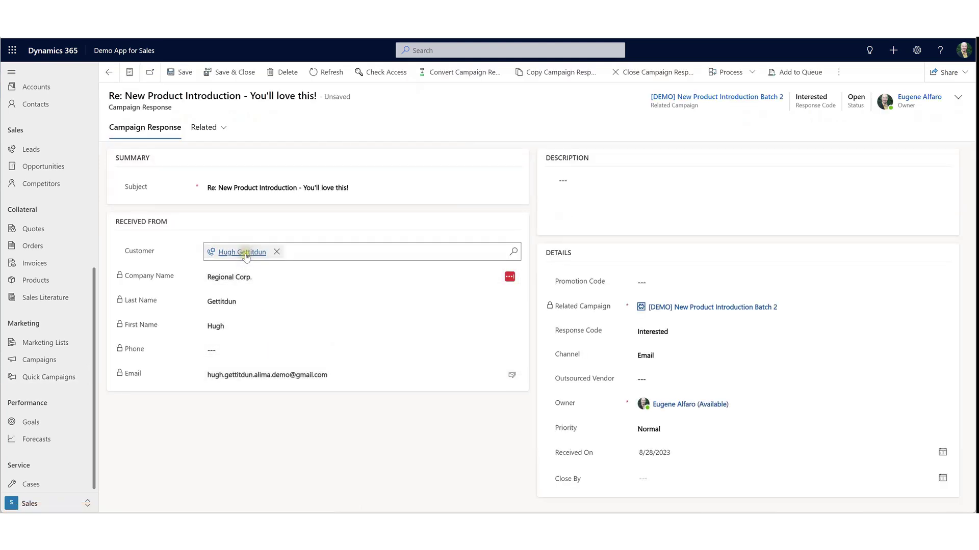
{"action": "left_click", "coordinate": [245, 255]}
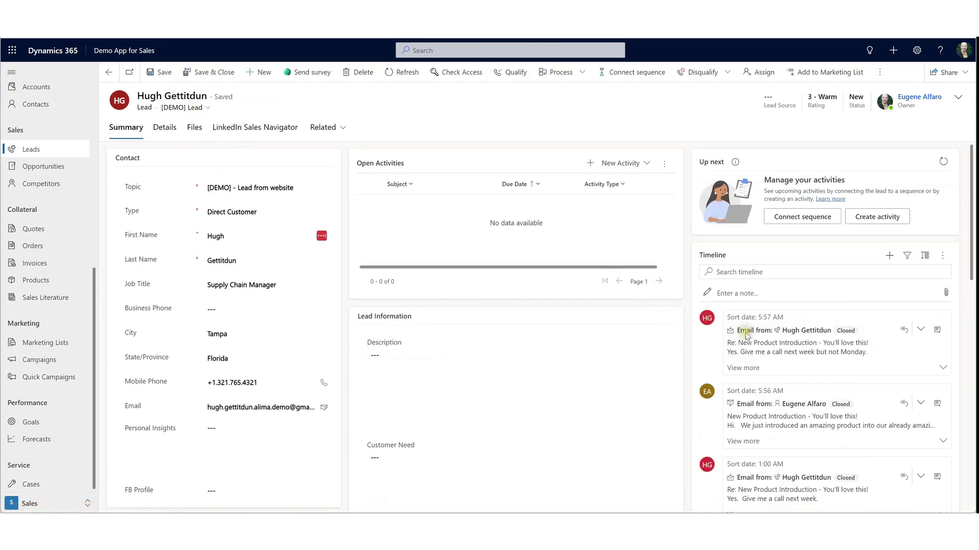
{"action": "left_click_drag", "start_coordinate": [746, 352], "coordinate": [884, 355]}
{"action": "left_click", "coordinate": [884, 355]}
- Add a phone call to the lead's timeline with subject 'Call regarding new product'
{"action": "left_click", "coordinate": [891, 256]}
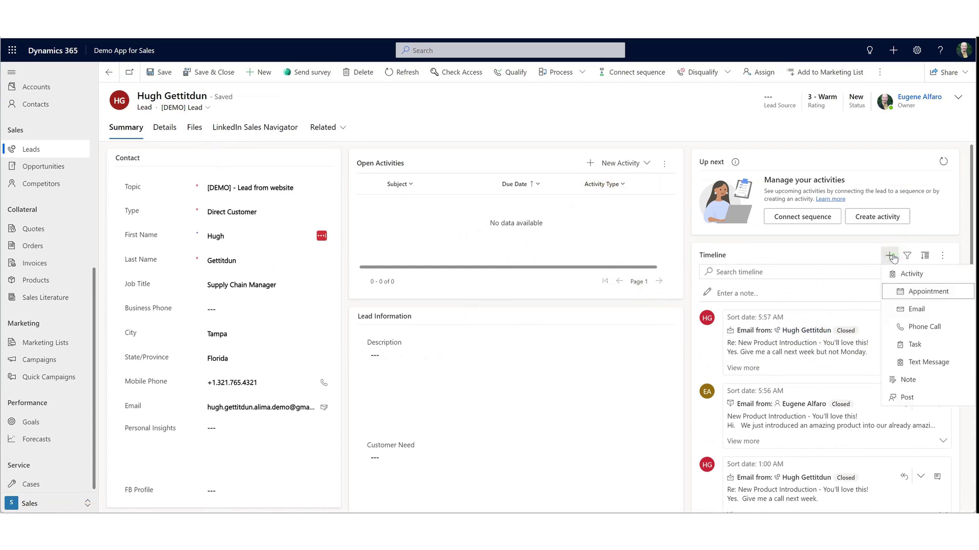
{"action": "left_click", "coordinate": [924, 327]}
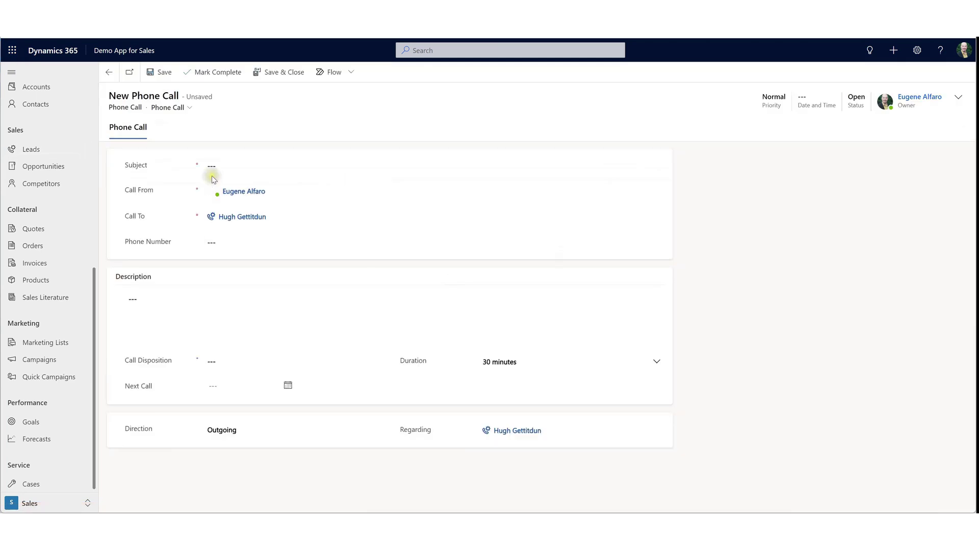
{"action": "left_click", "coordinate": [217, 163]}
{"action": "type", "text": "Call regarding new product"}
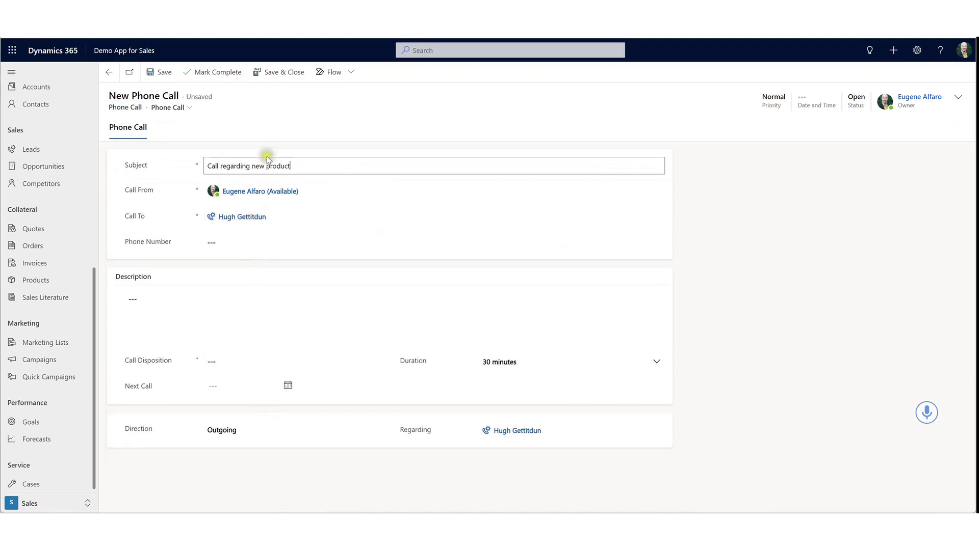
- Set the call's due date to 9/5/2023 at 9:00 AM and save it
{"action": "left_click", "coordinate": [955, 98]}
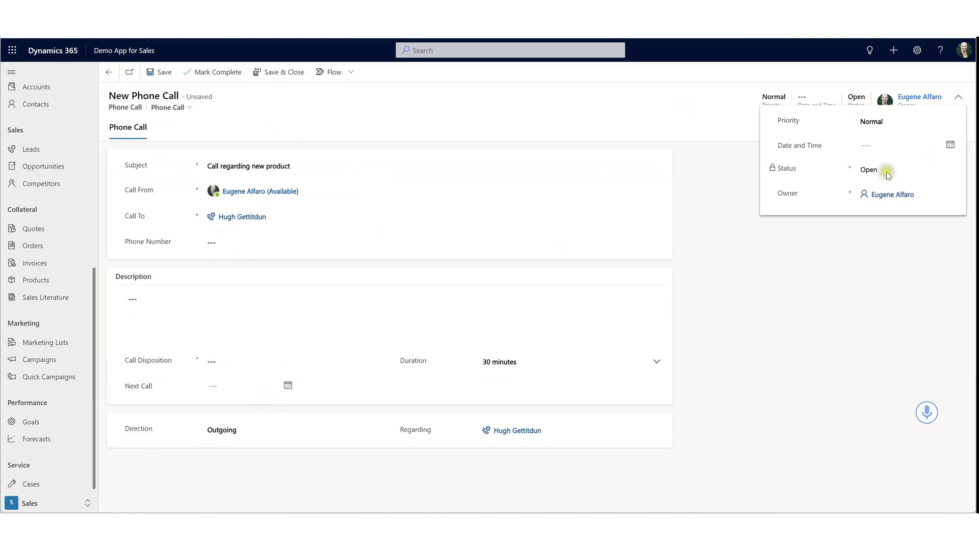
{"action": "left_click", "coordinate": [951, 146]}
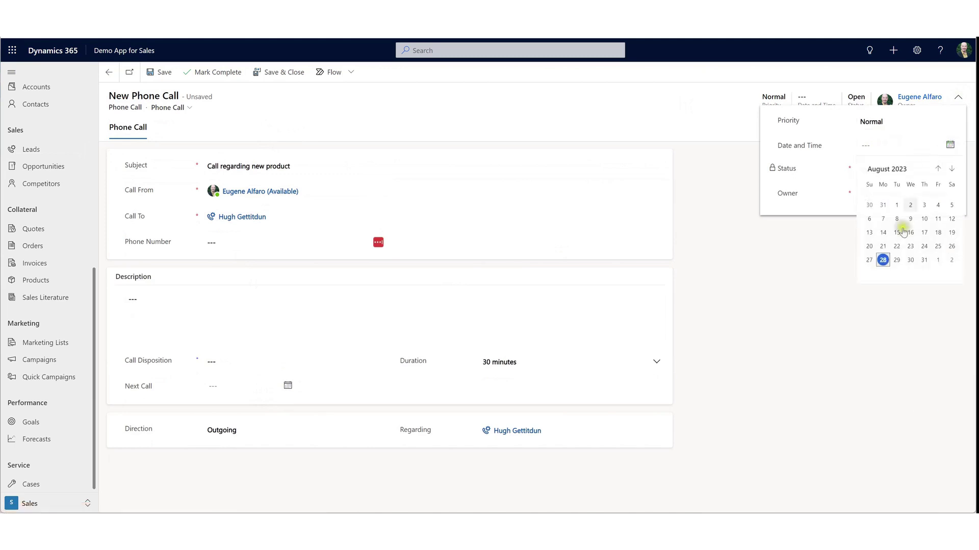
{"action": "left_click", "coordinate": [954, 169]}
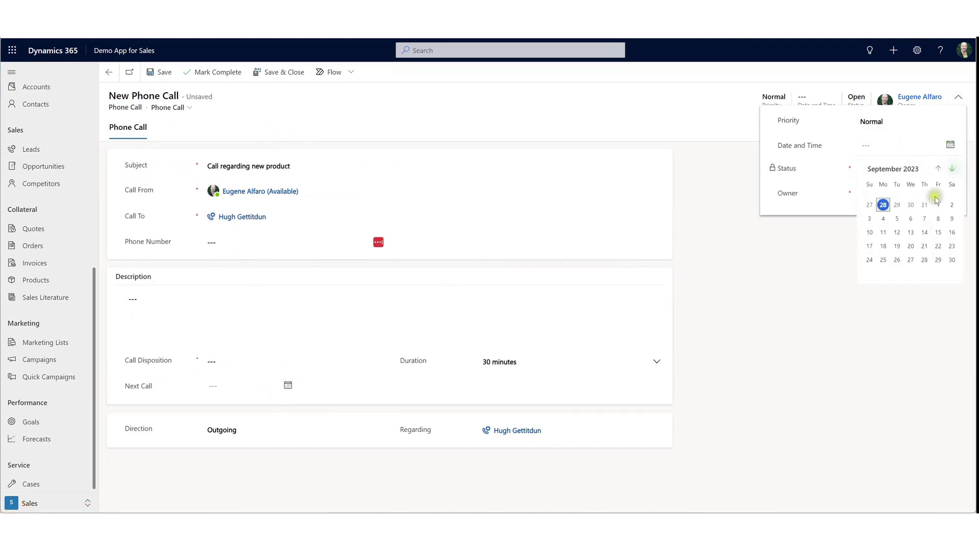
{"action": "left_click", "coordinate": [896, 218]}
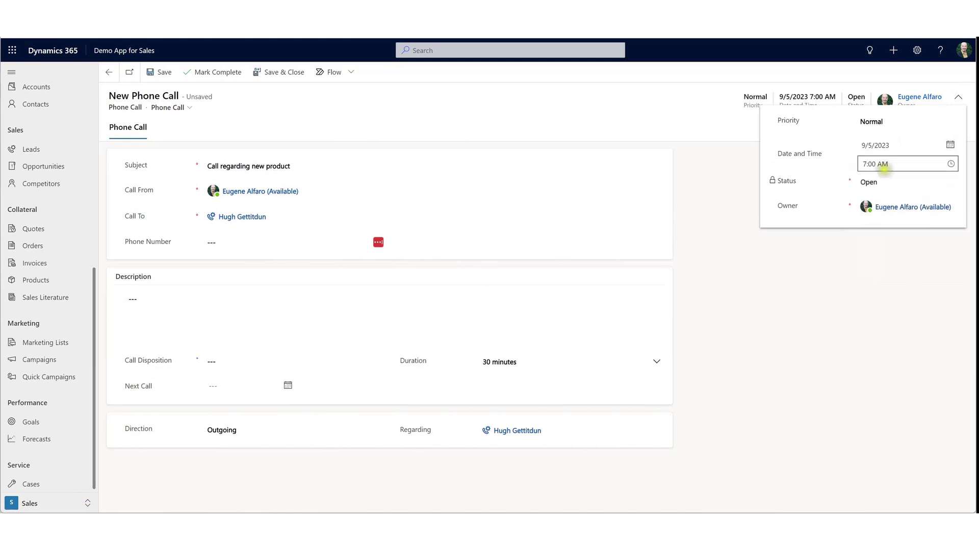
{"action": "left_click", "coordinate": [950, 163]}
{"action": "scroll", "coordinate": [903, 245], "scroll_direction": "down", "scroll_amount": 2}
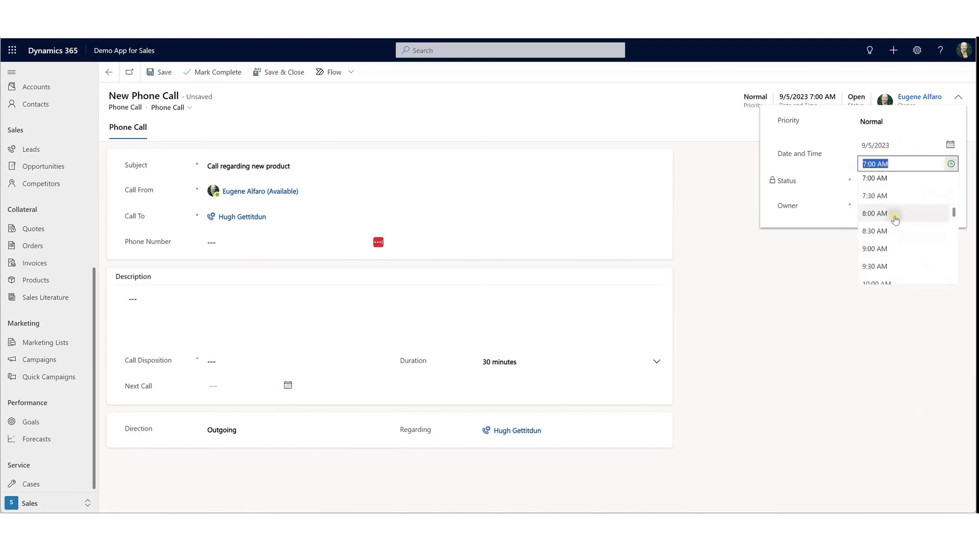
{"action": "left_click", "coordinate": [892, 250]}
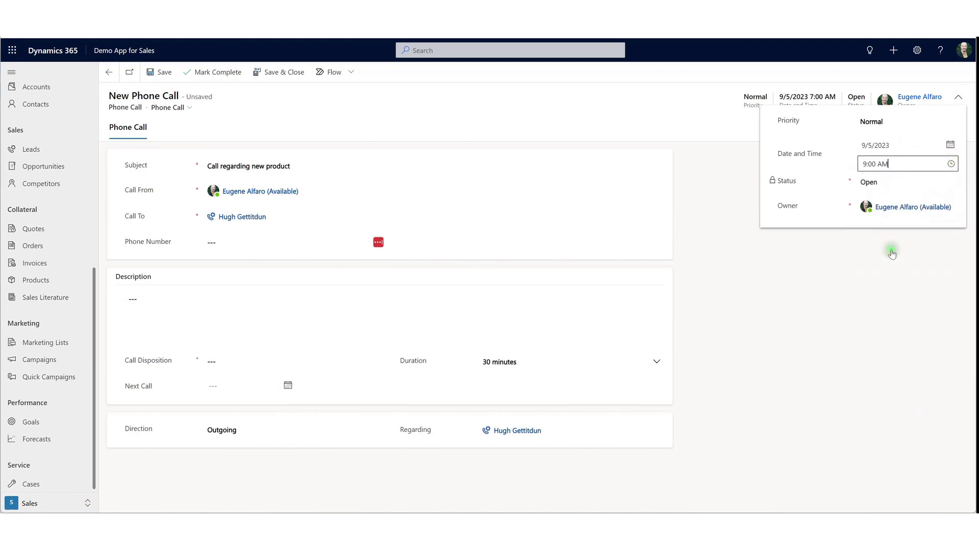
{"action": "left_click", "coordinate": [808, 338]}
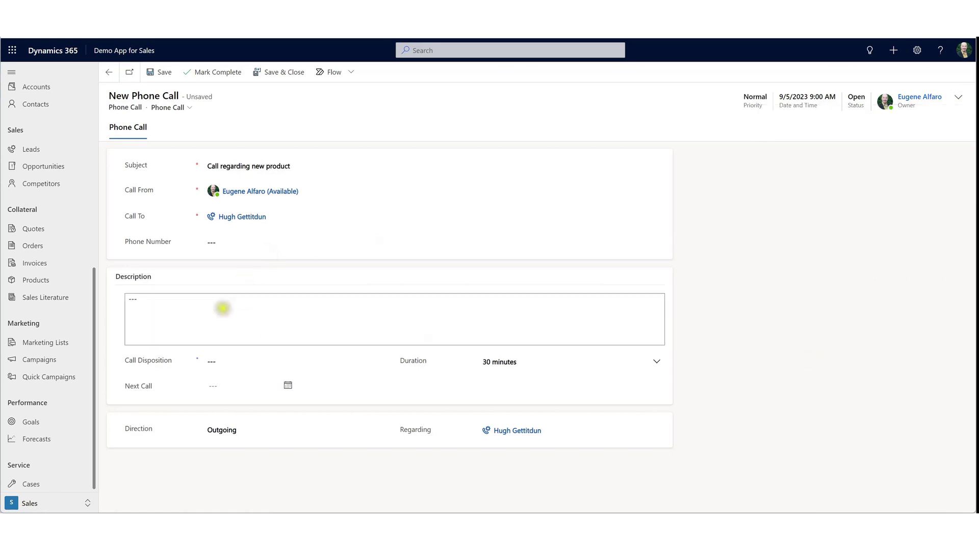
{"action": "left_click", "coordinate": [278, 72]}
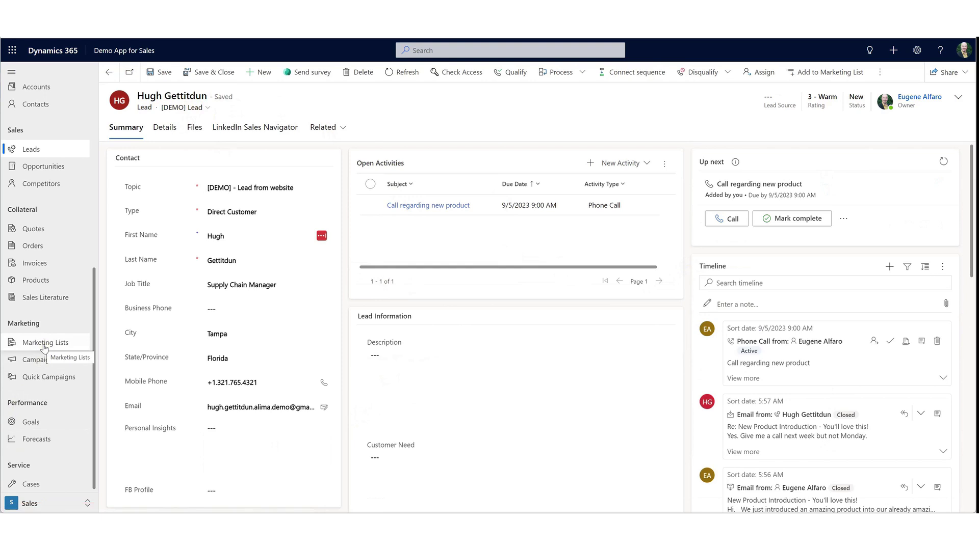
- Go from Quick Campaigns back to [DEMO] Supply Chain Managers and start a new quick campaign
{"action": "left_click", "coordinate": [50, 378]}
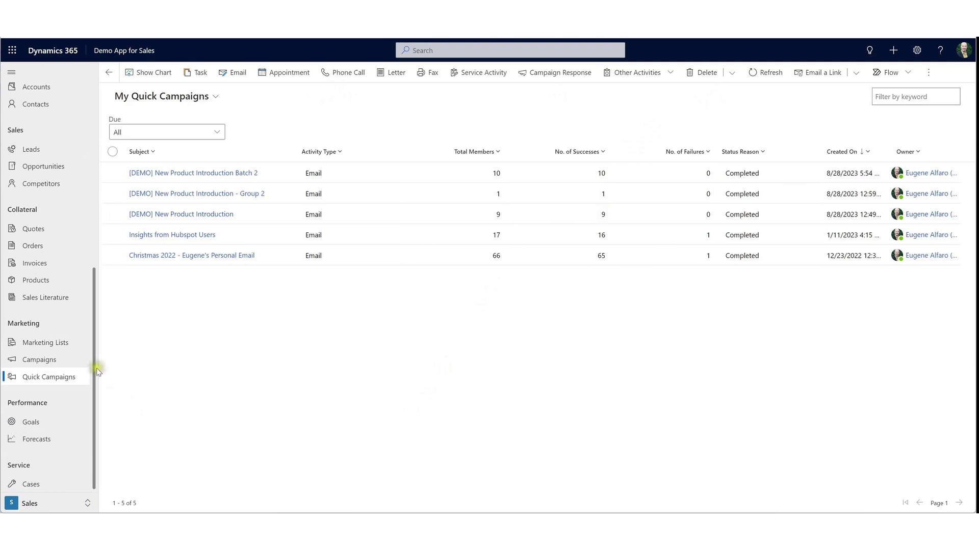
{"action": "left_click", "coordinate": [52, 342]}
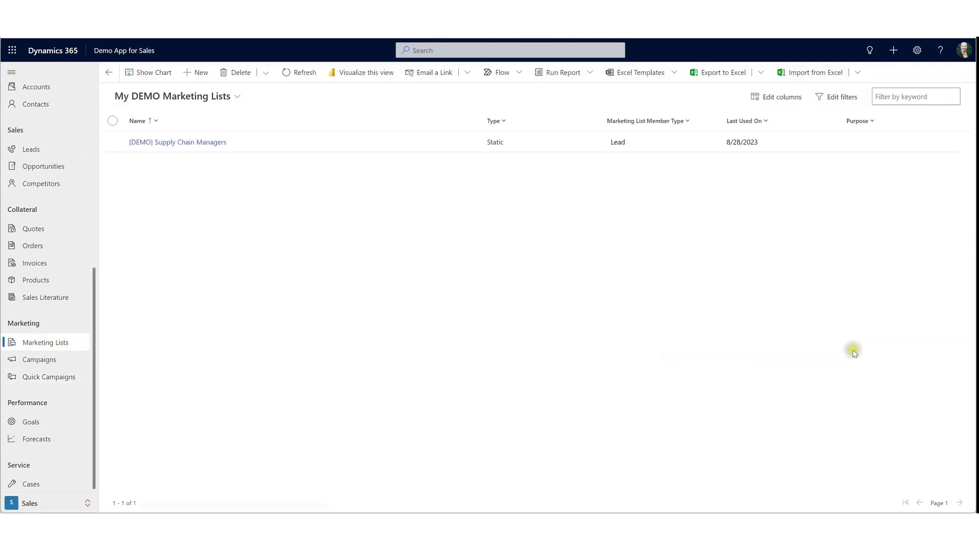
{"action": "left_click", "coordinate": [205, 145]}
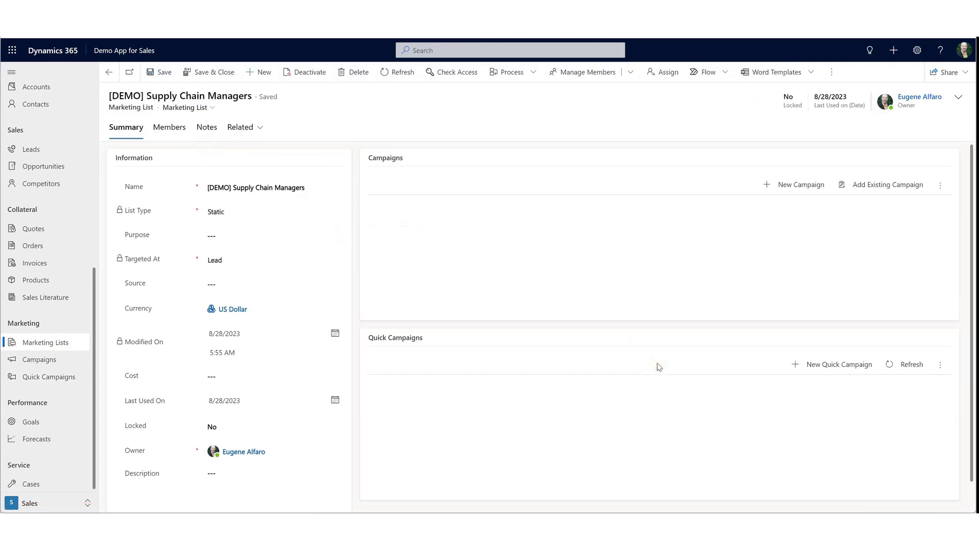
{"action": "left_click", "coordinate": [815, 368]}
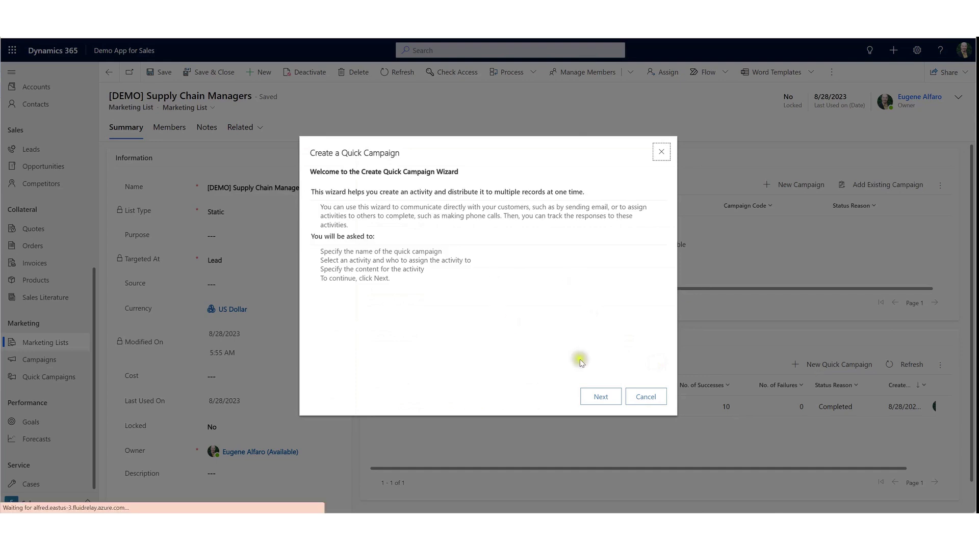
- Name the campaign '[DEMO] Phone blast to attendees of the event (Supply Chain Managers)' with Phone Call activity
{"action": "left_click", "coordinate": [597, 396]}
{"action": "left_click", "coordinate": [413, 204]}
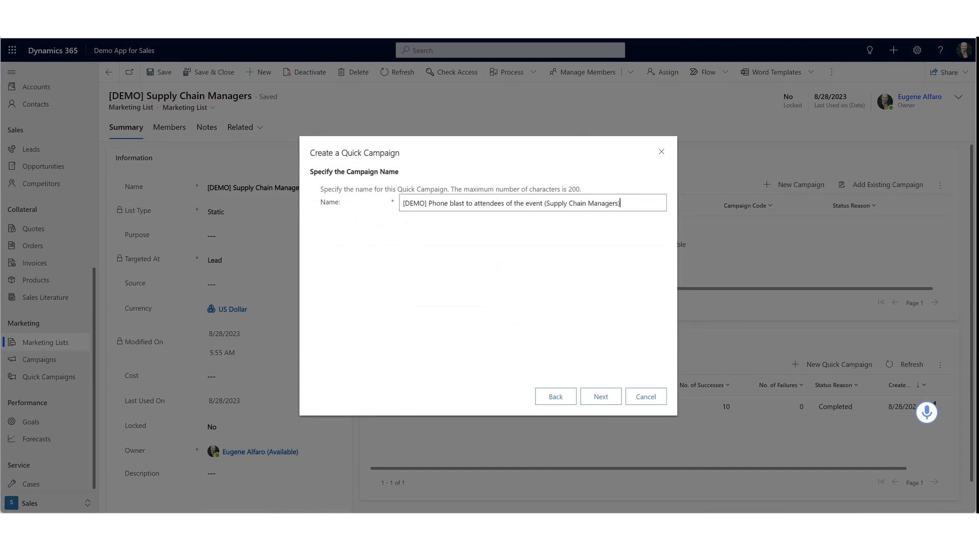
{"action": "left_click", "coordinate": [601, 396]}
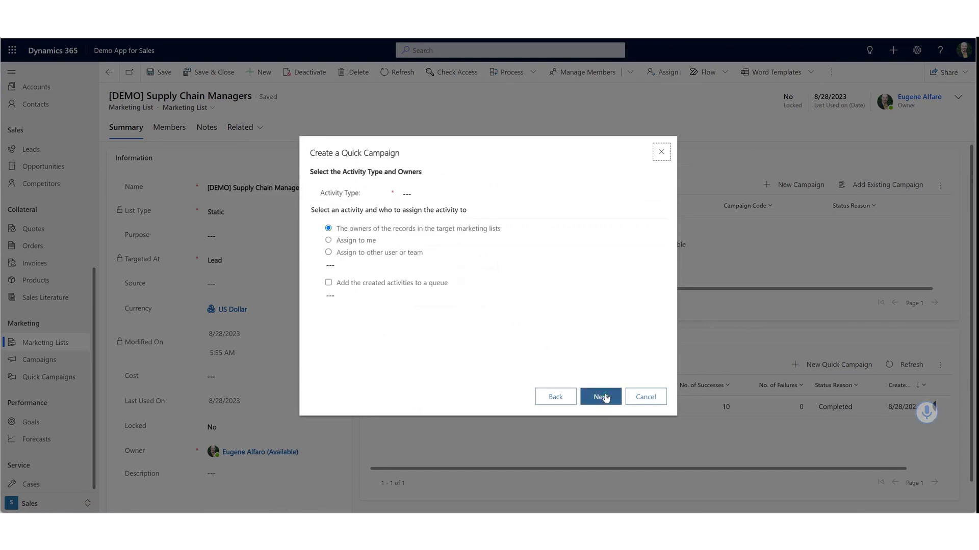
{"action": "left_click", "coordinate": [423, 194]}
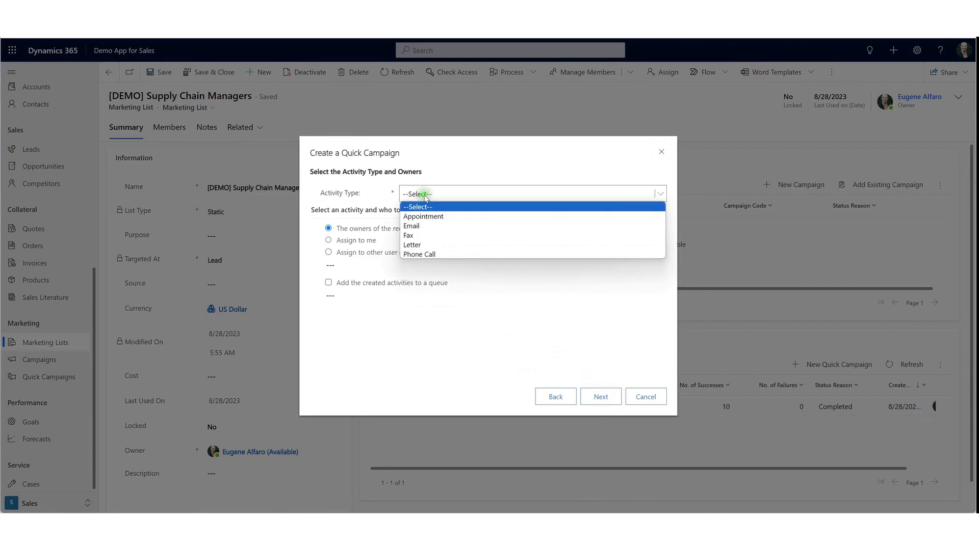
{"action": "left_click", "coordinate": [443, 254]}
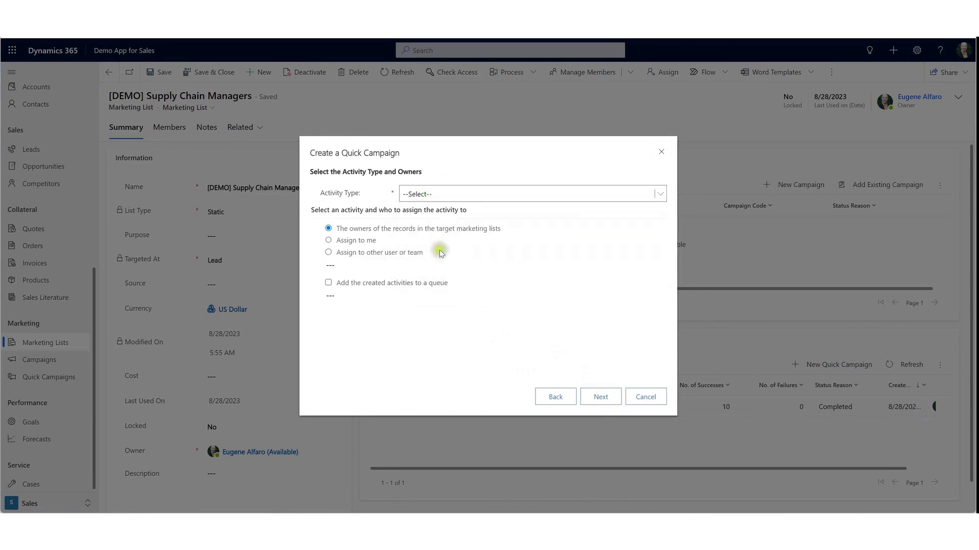
- Give the calls subject 'Call regarding new product upcoming (follow up on email)', due 9/1/2023, and create
{"action": "left_click", "coordinate": [601, 397]}
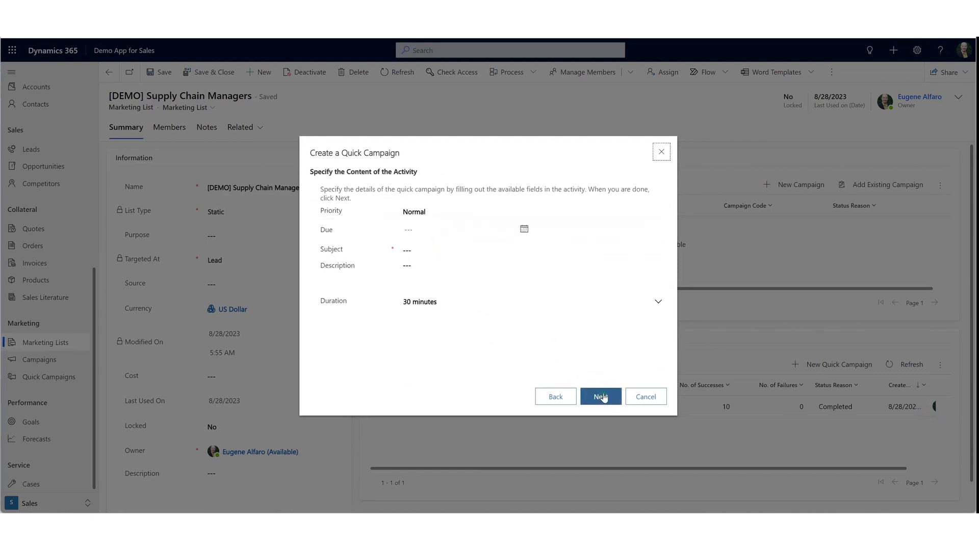
{"action": "left_click", "coordinate": [443, 250]}
{"action": "type", "text": "Call regarding "}
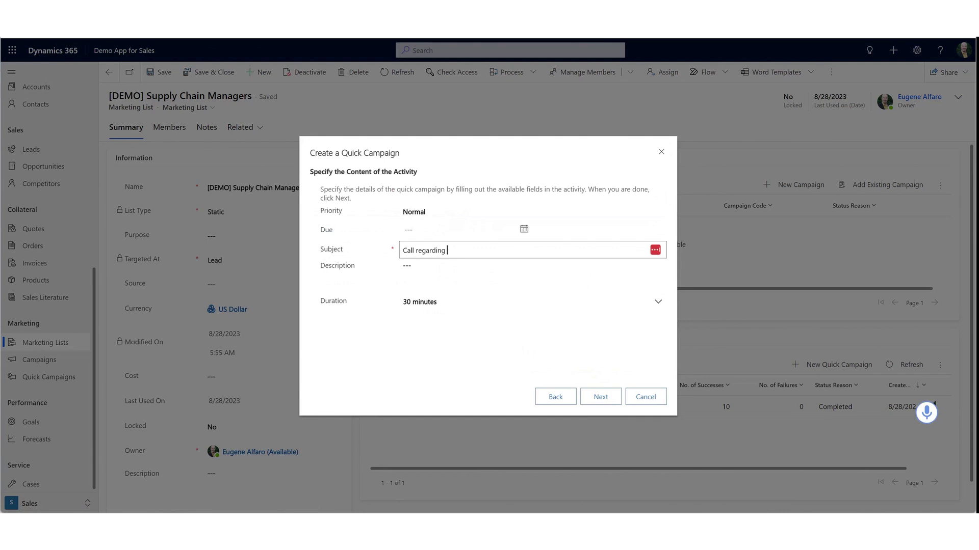
{"action": "type", "text": "new product upcoming (follow up on email)"}
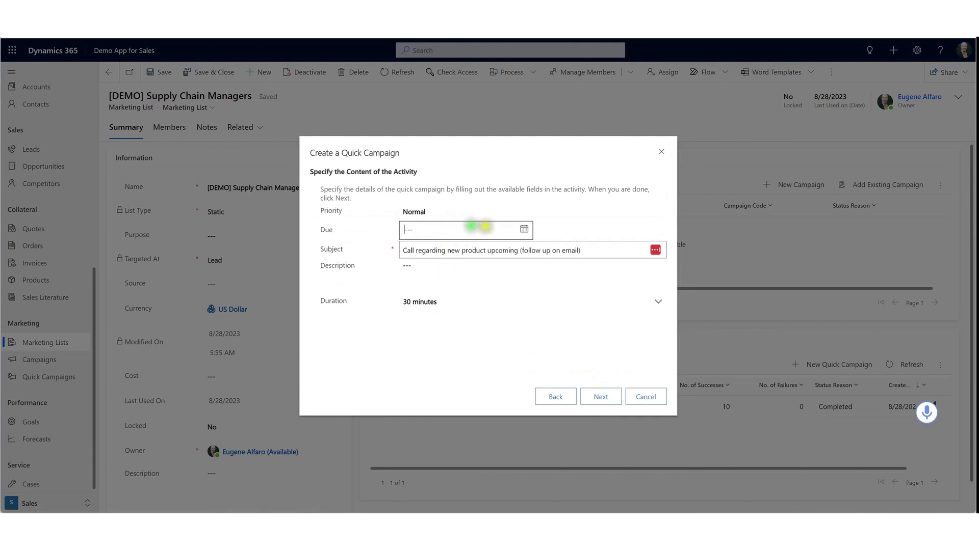
{"action": "left_click", "coordinate": [529, 233]}
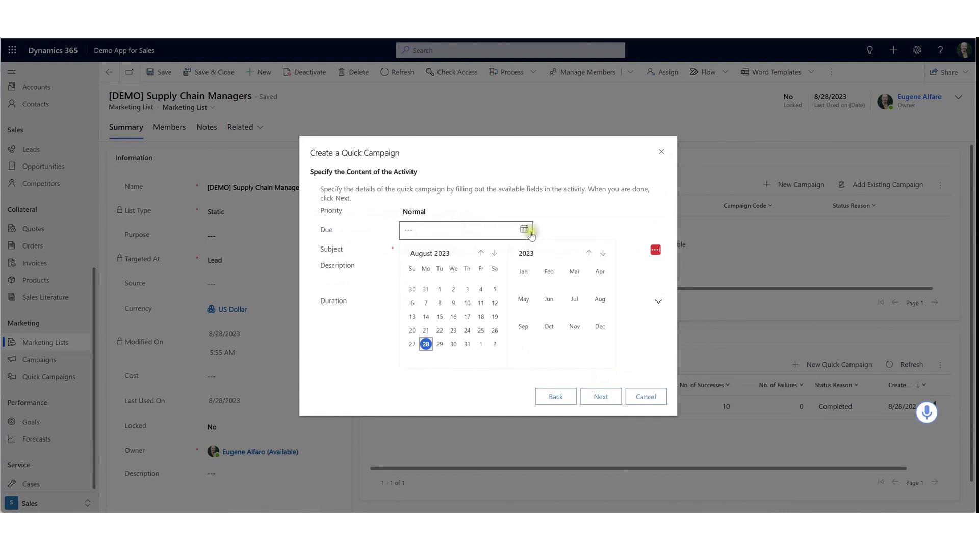
{"action": "left_click", "coordinate": [481, 345]}
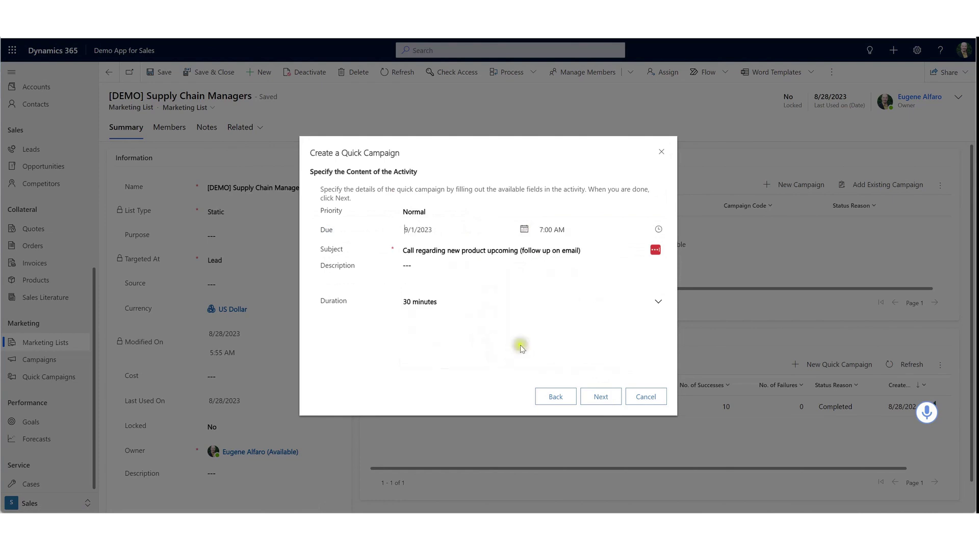
{"action": "left_click", "coordinate": [616, 399]}
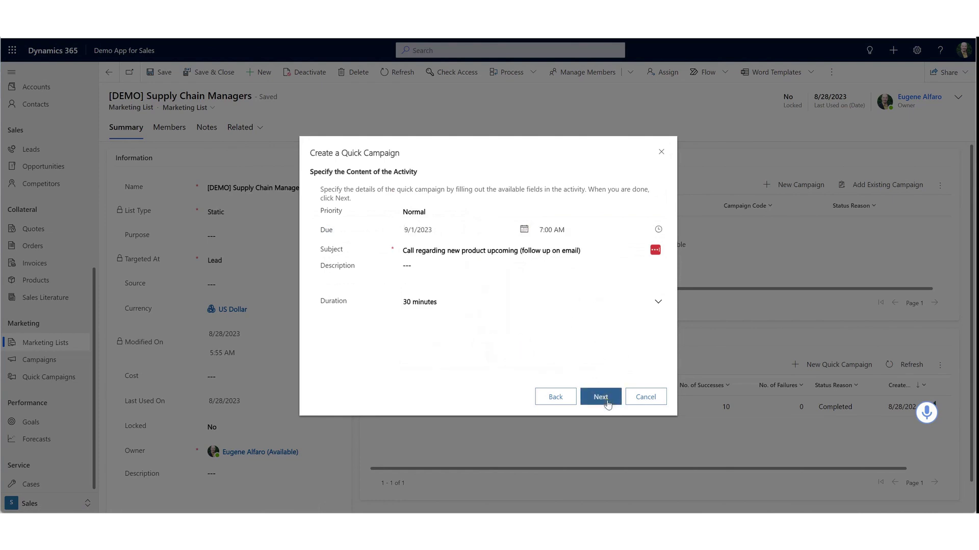
{"action": "left_click", "coordinate": [608, 404]}
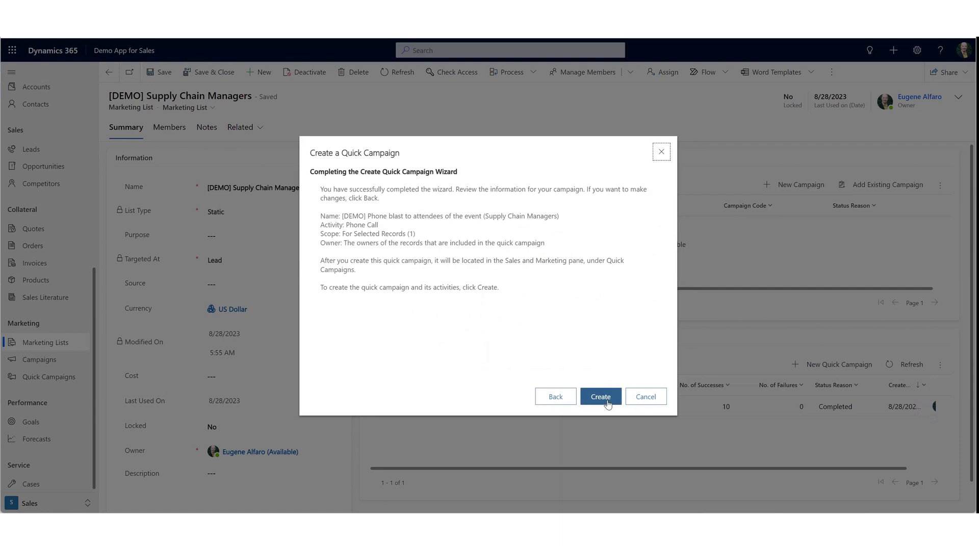
{"action": "left_click", "coordinate": [608, 403]}
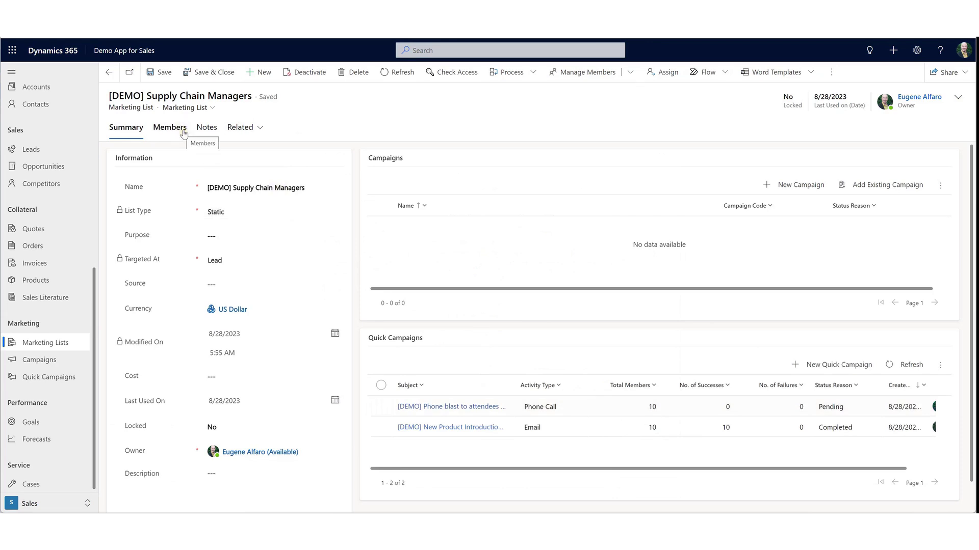
- Open a member lead from the Members tab to find its 9/1/2023 campaign phone call
{"action": "left_click", "coordinate": [184, 131]}
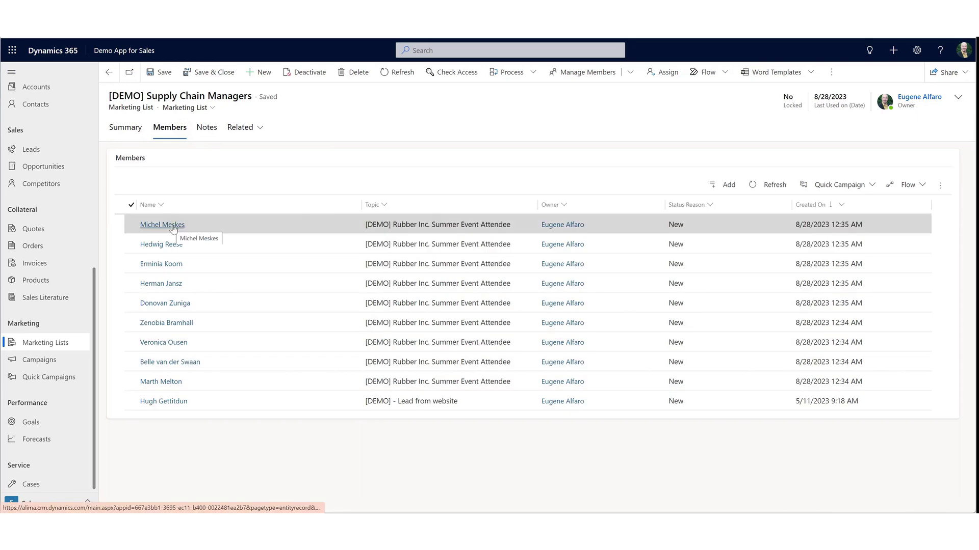
{"action": "left_click", "coordinate": [164, 249]}
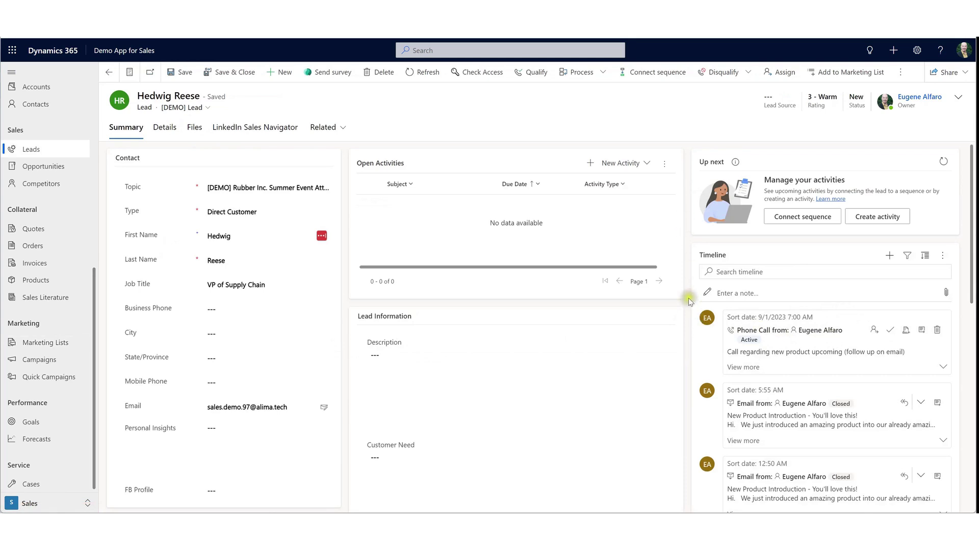
- Return to My DEMO Marketing Lists, showing the single static [DEMO] Supply Chain Managers list
{"action": "left_click", "coordinate": [26, 346]}
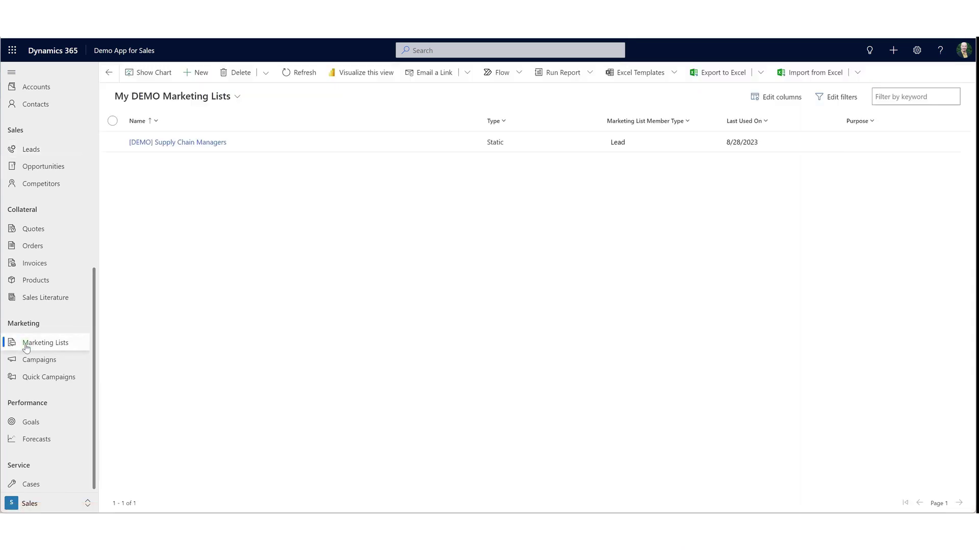